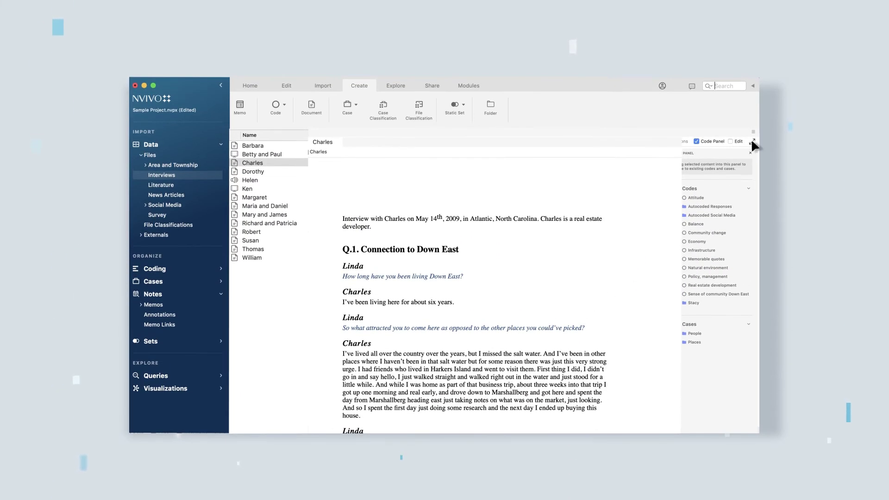
# Expand the Charles interview transcript to fill the whole workspace, keeping the Code Panel open.
pyautogui.click(752, 141)
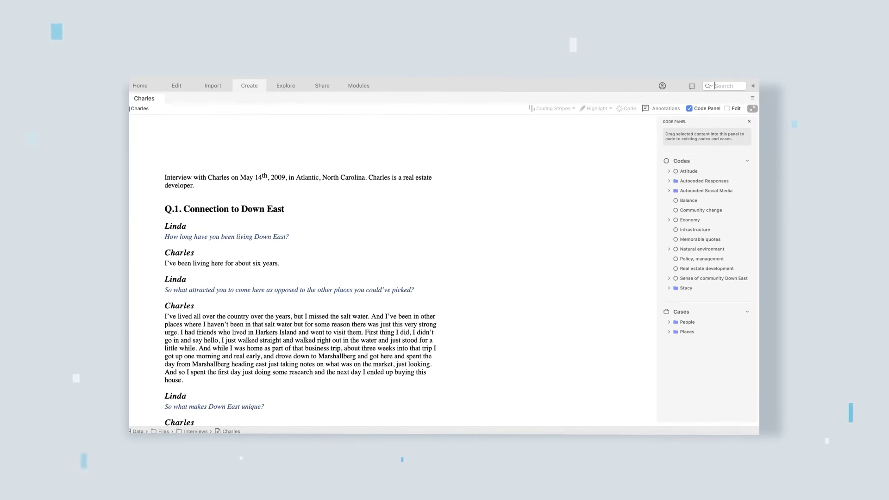